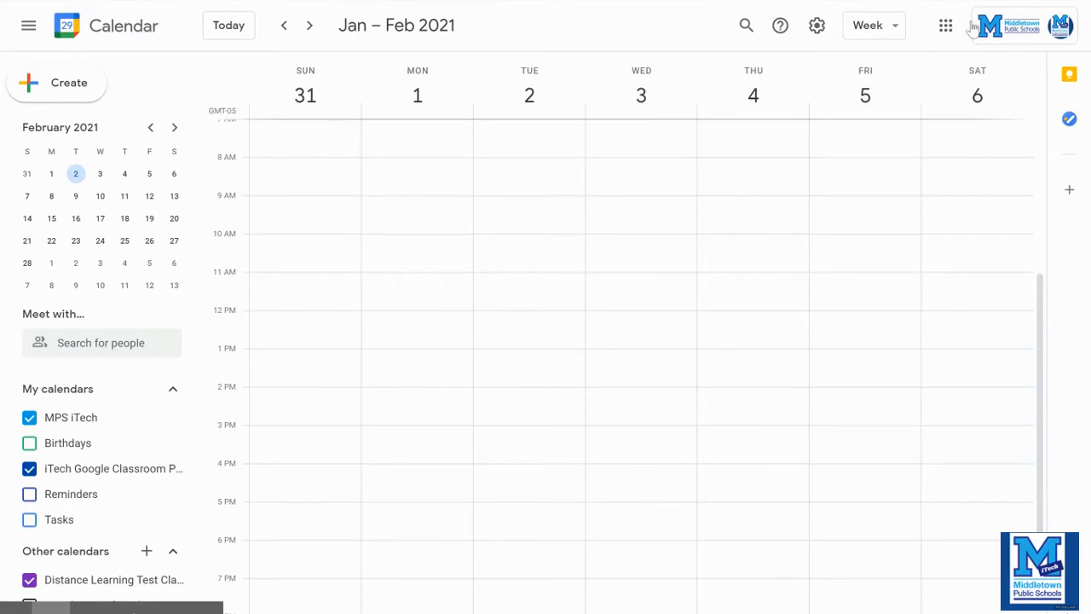
click(946, 26)
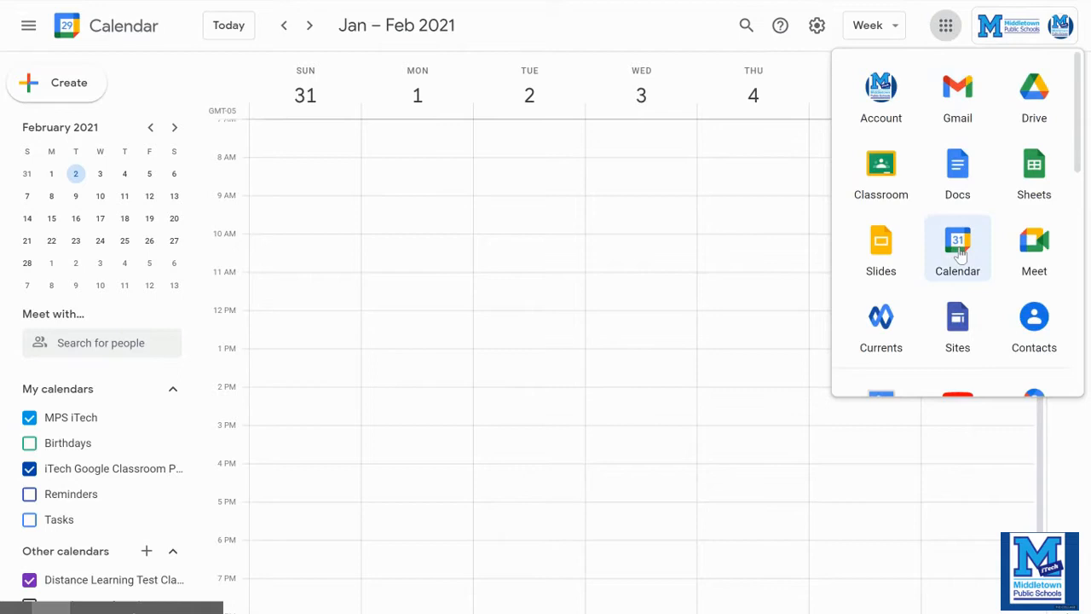
click(687, 37)
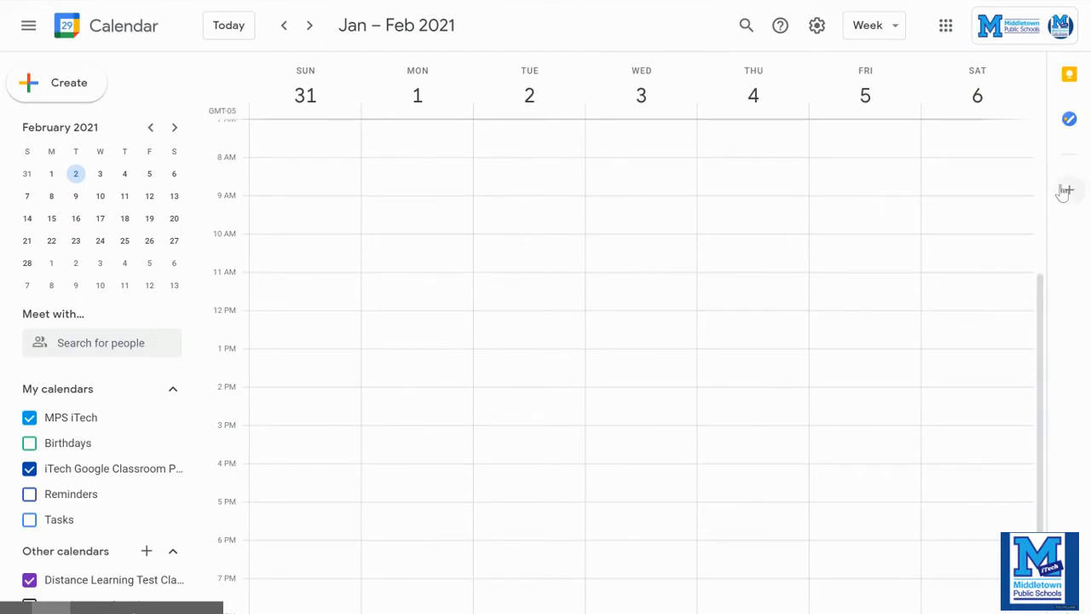
Open Tasks beside the calendar, get started, and add a task for sending an email to a colleague
click(1070, 121)
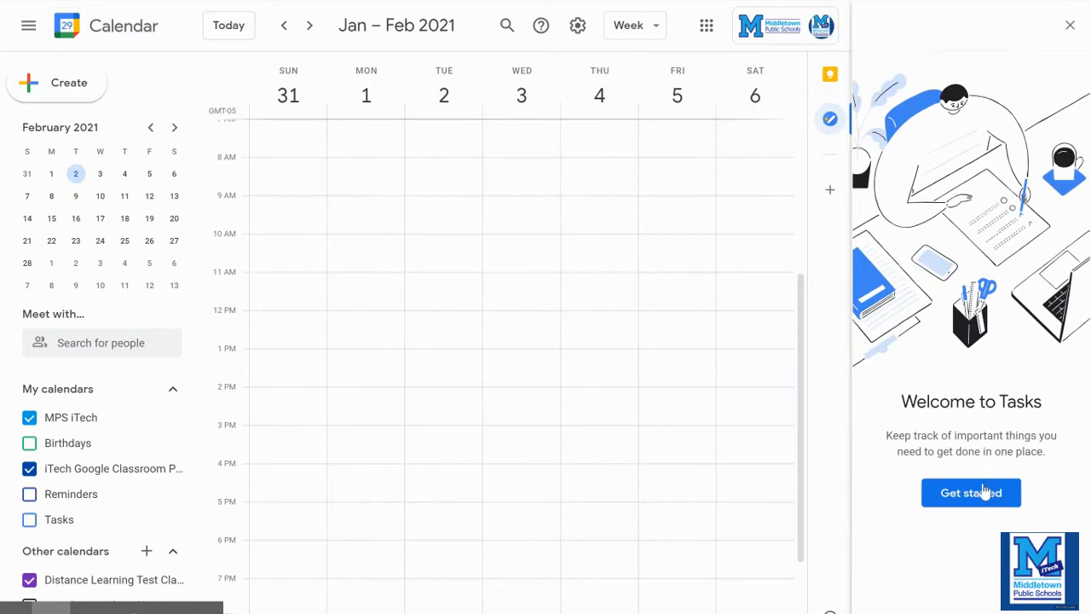
click(980, 495)
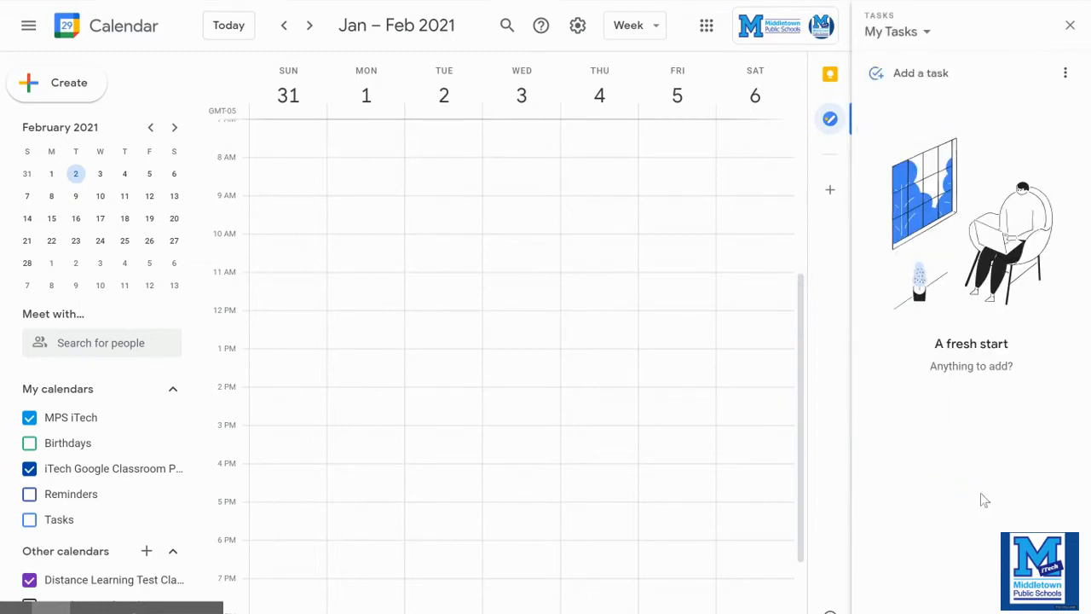
click(919, 77)
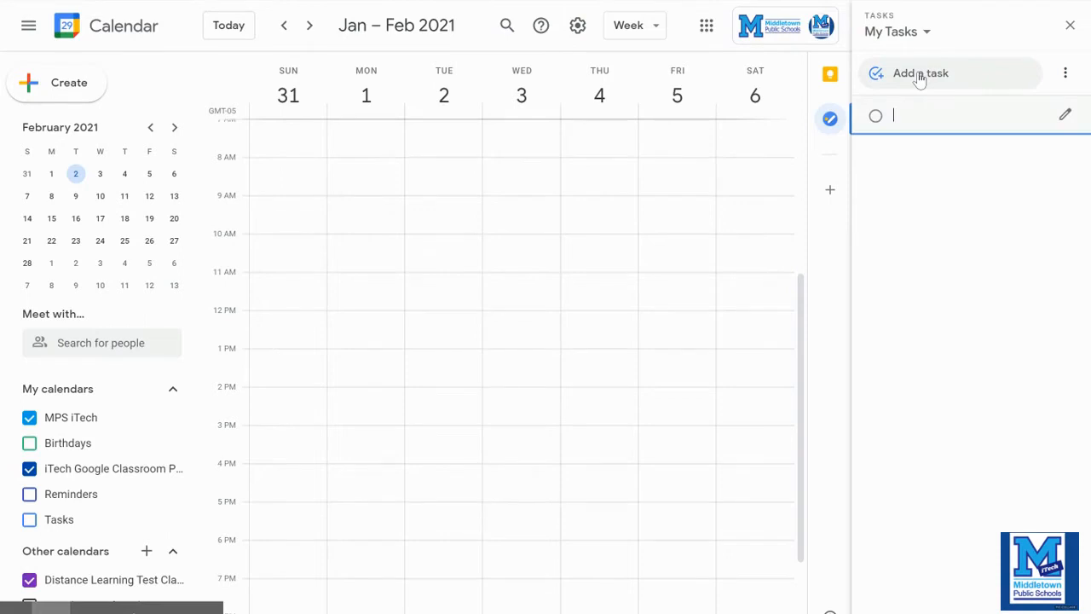
text(Send Email to Steve)
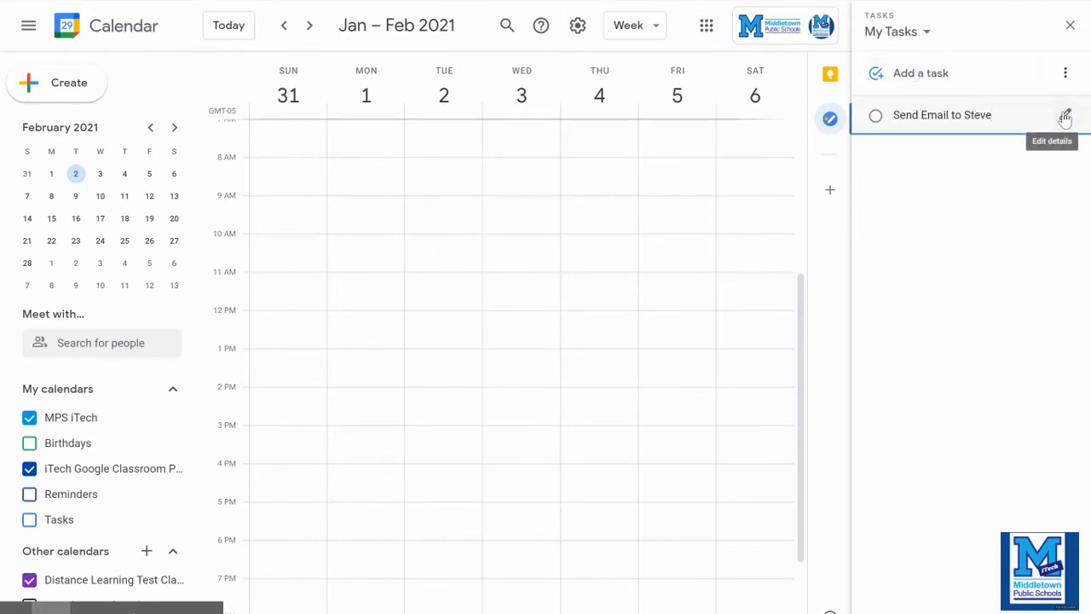
Open the email task's details and add a subtask to talk to another colleague first
click(1066, 117)
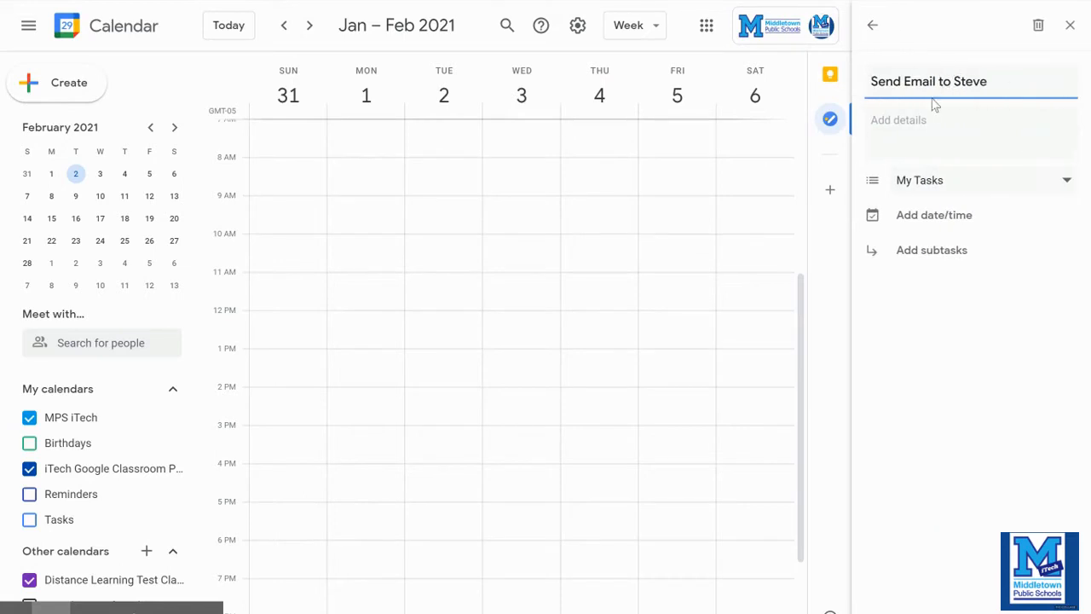
click(926, 137)
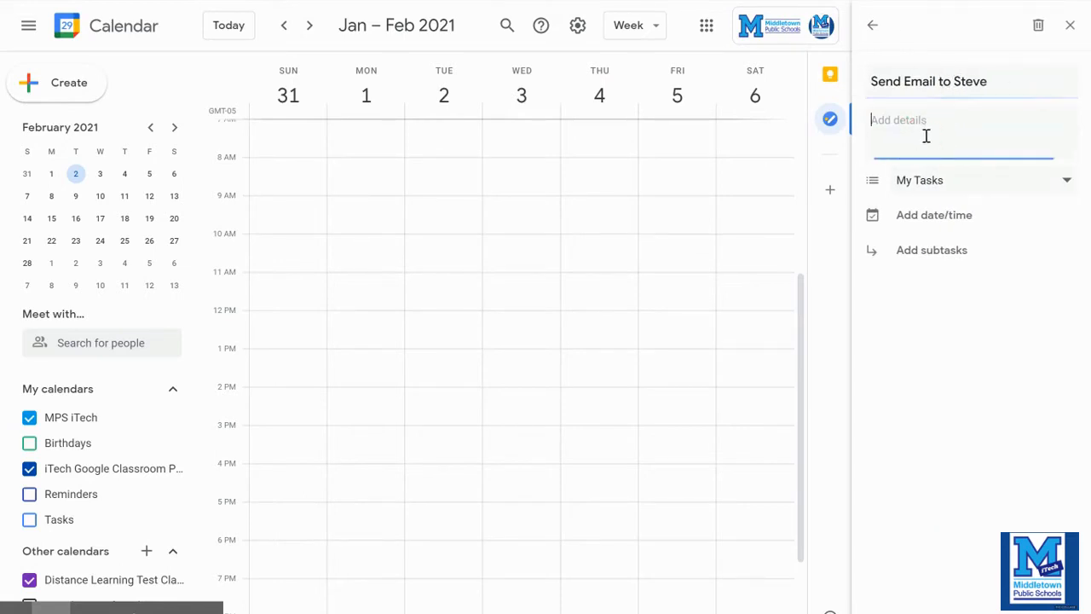
click(942, 256)
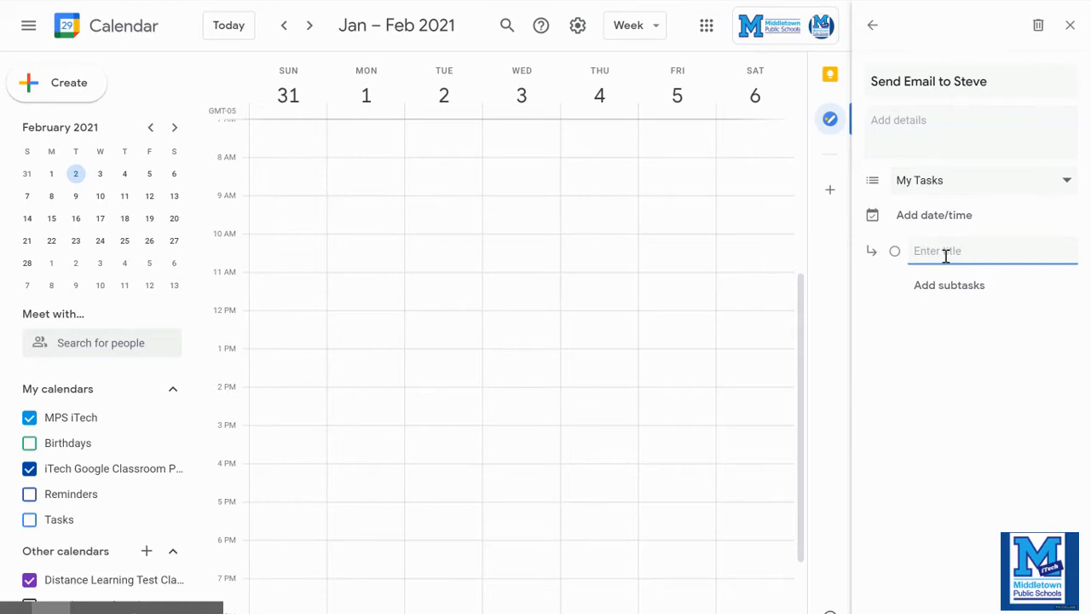
text(Talk to Michelle first)
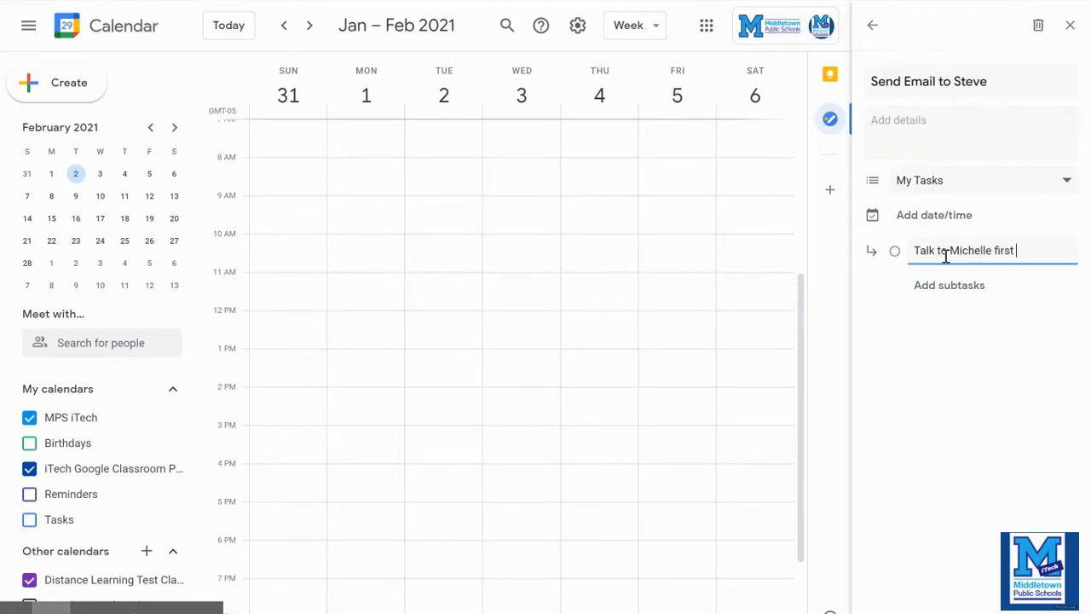
Set the email task's due date to Friday, January 29, 2021, and enter "About Tasks" as its details
click(915, 218)
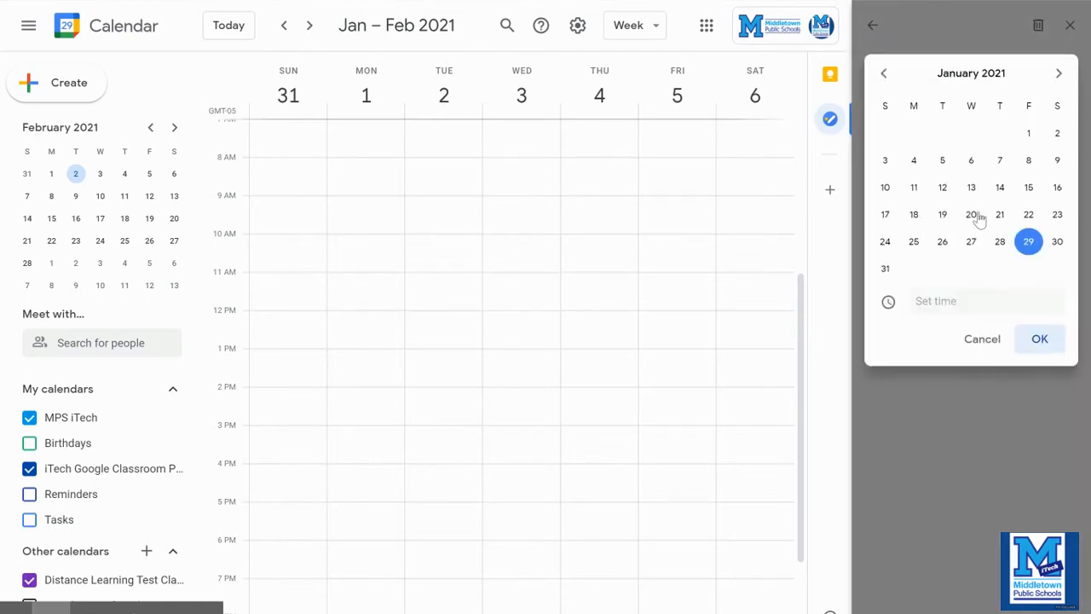
click(1040, 341)
click(907, 120)
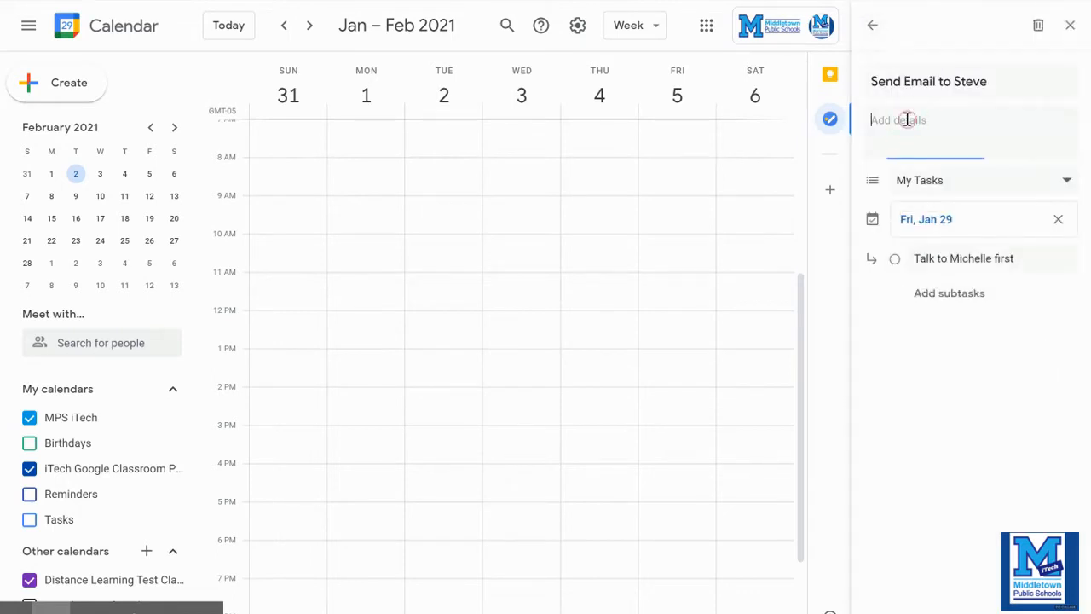
text(About Tasks)
click(870, 26)
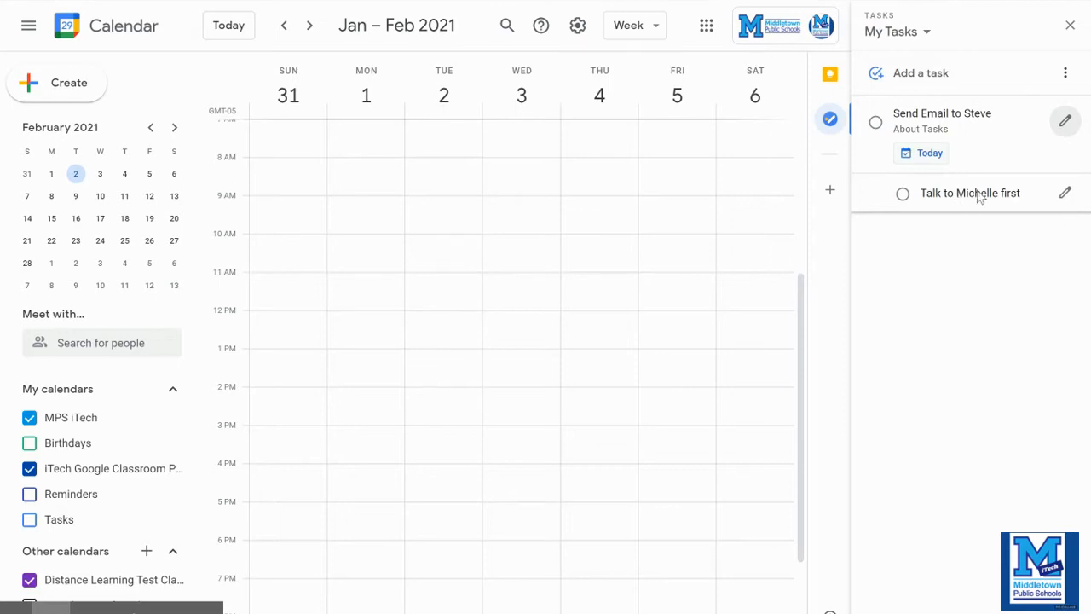
Add two tasks to My Tasks: "Make iTech Newsletter" and "Organize Google Classroom into Topics"
click(923, 77)
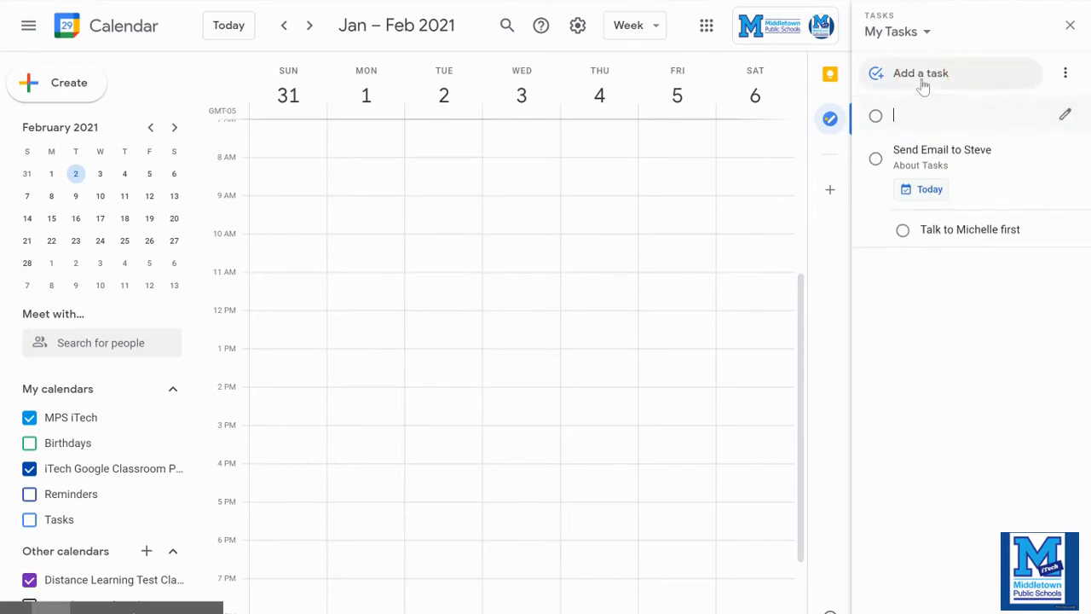
text(Make iTech Newsletter)
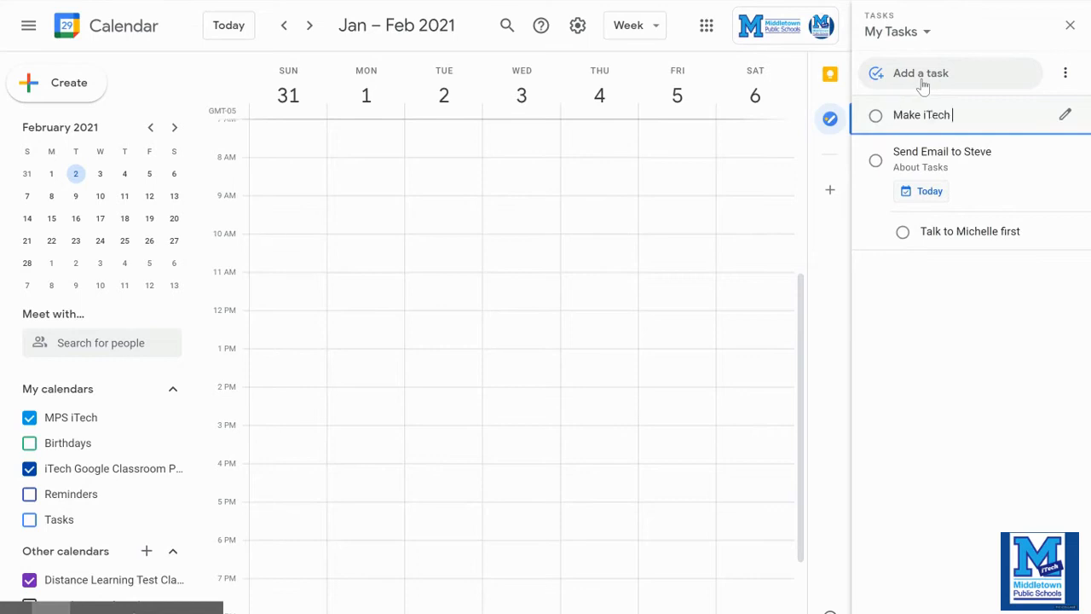
key(Return)
text(Organize Google Classroom into Topics)
key(Return)
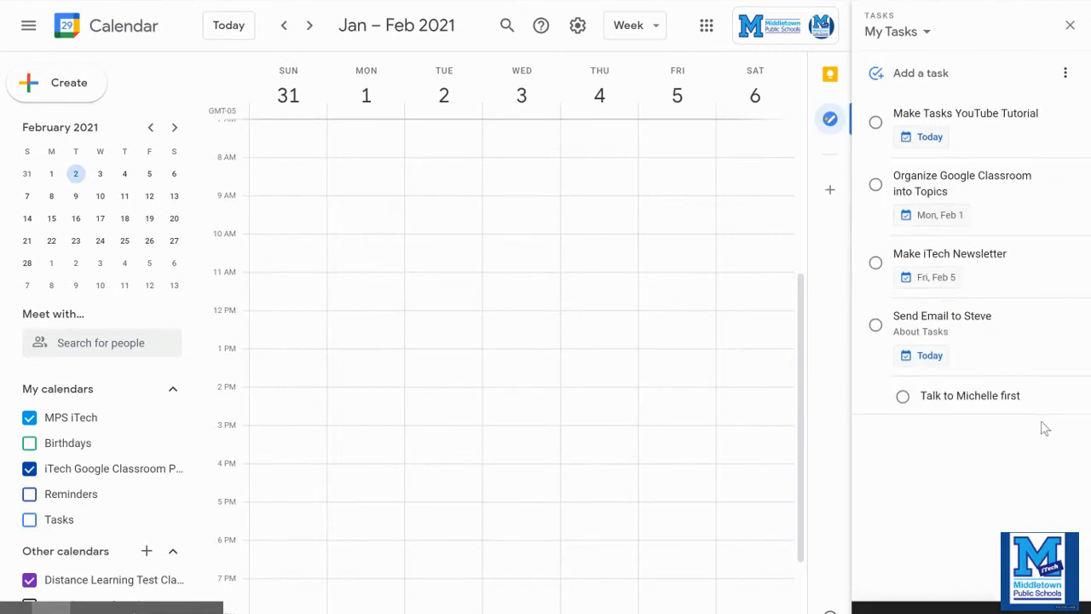
Move the email task directly below "Make Tasks YouTube Tutorial" and sort the task list by date
drag(976, 326, 949, 159)
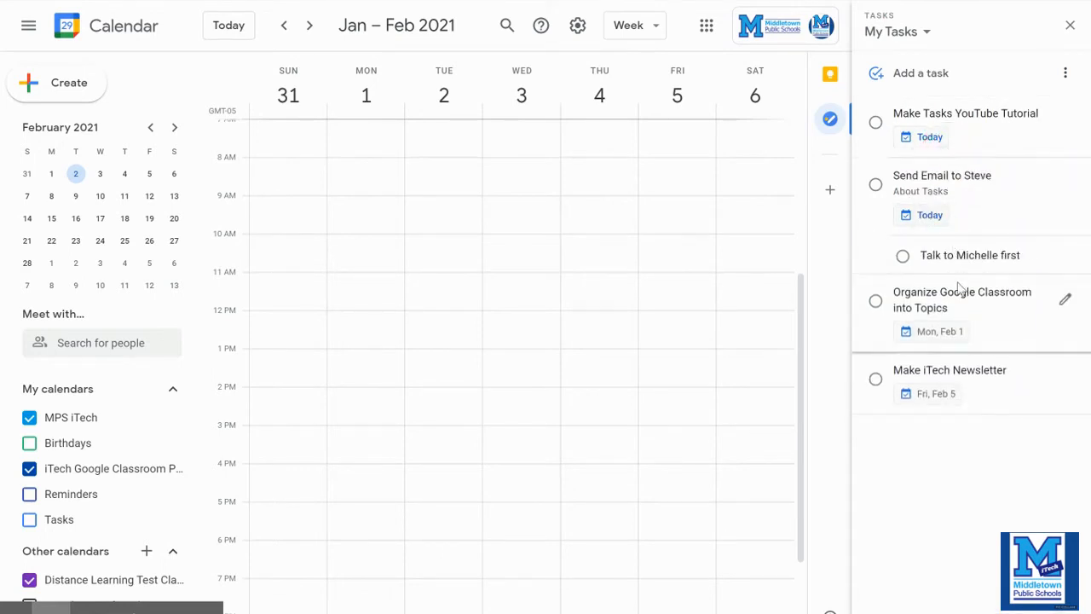
click(1065, 74)
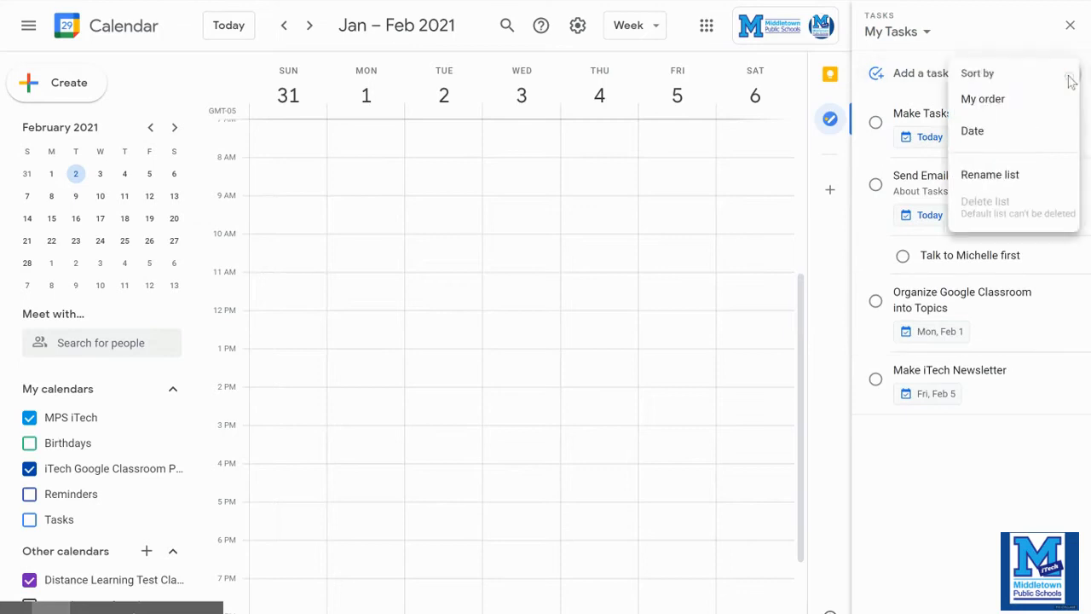
click(967, 133)
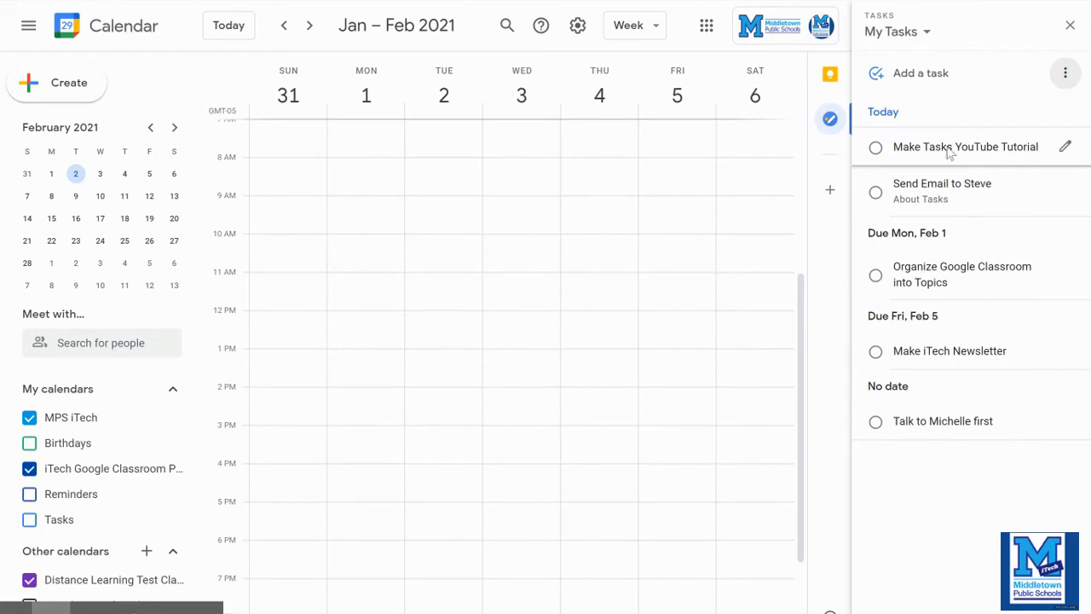
Mark "Make Tasks YouTube Tutorial" as completed and delete the email task
click(875, 152)
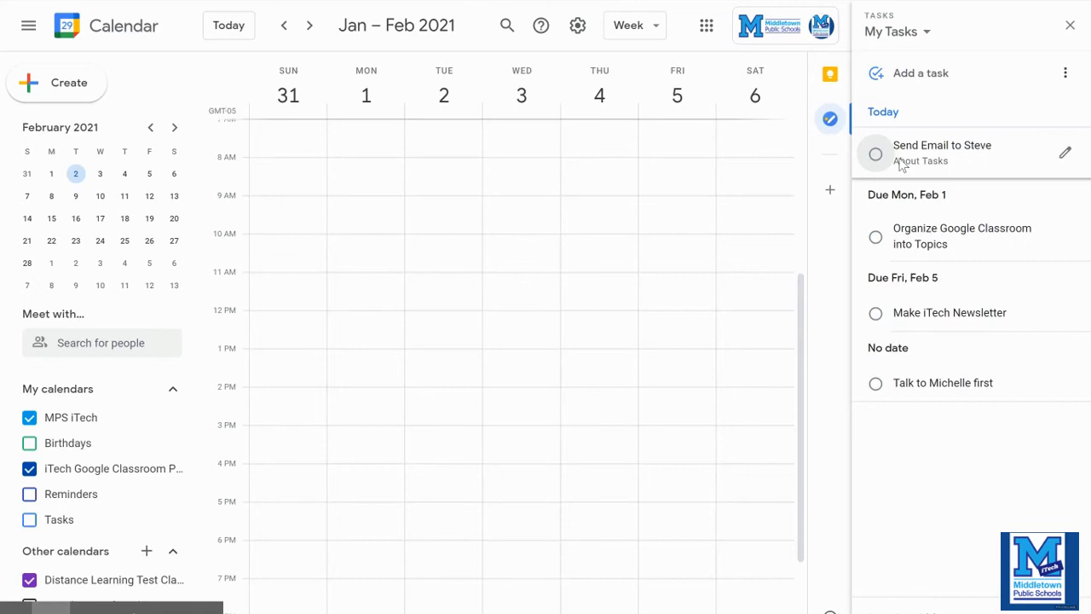
click(1067, 155)
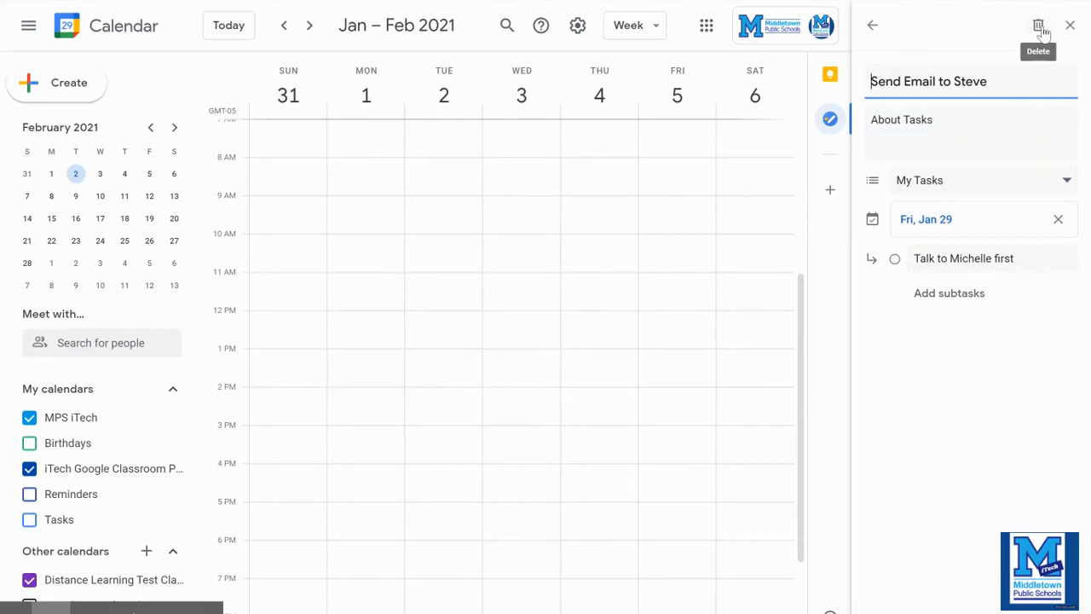
click(1040, 27)
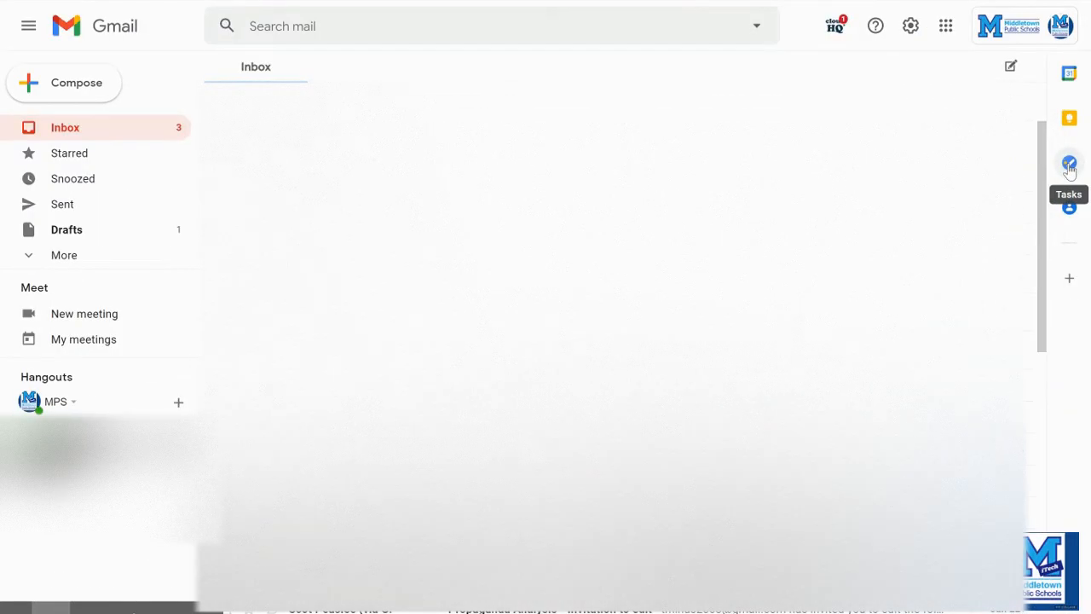
Open Tasks in Gmail as well as in Google Calendar
click(1070, 165)
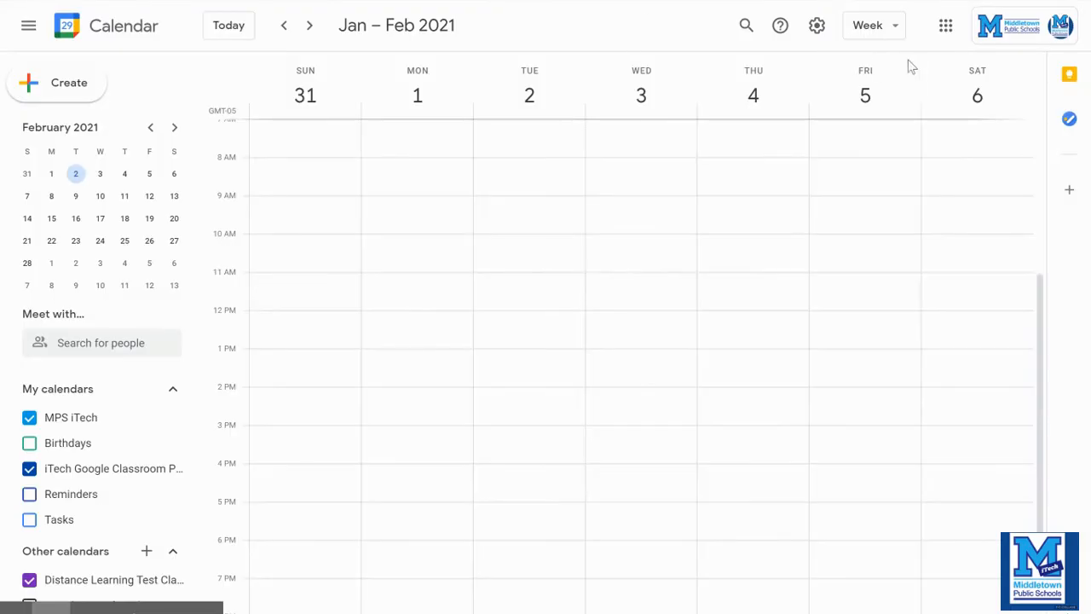
click(1069, 118)
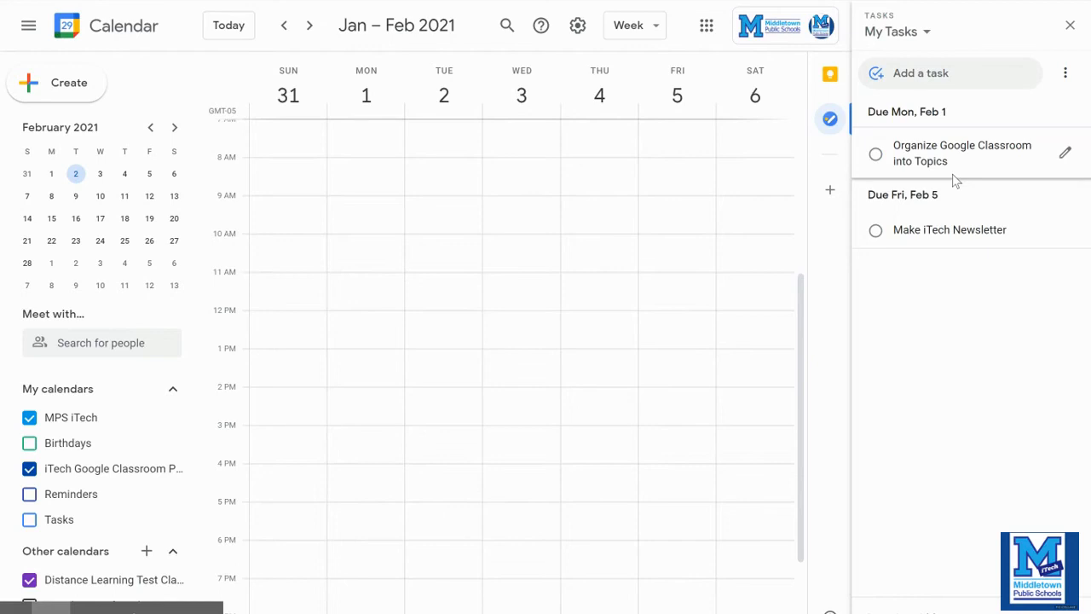
Create a new task list named "Period 1 Tasks"
click(927, 34)
click(900, 114)
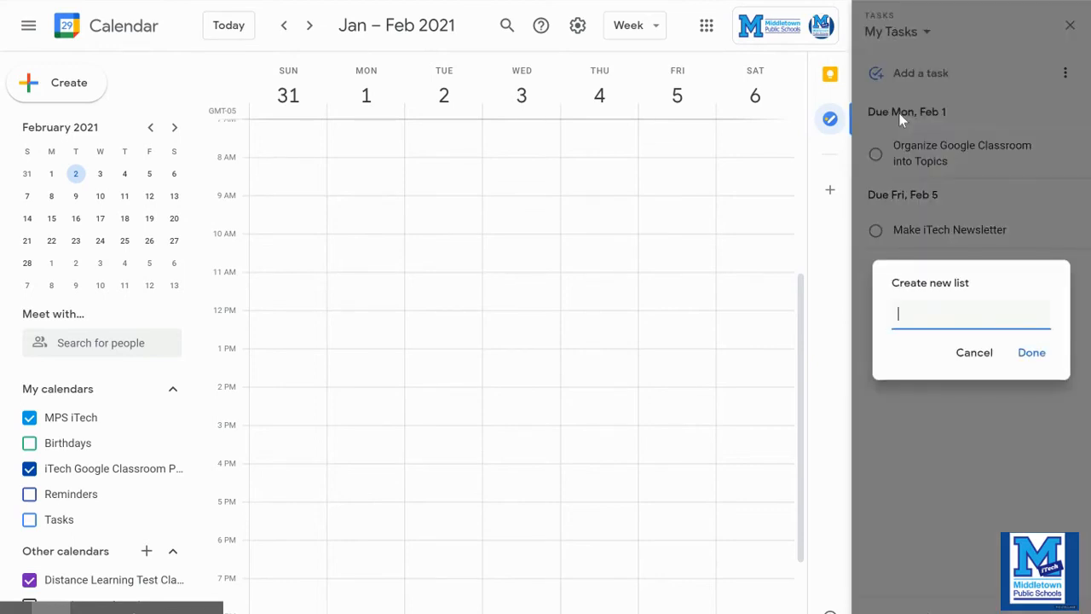
text(Google Clas)
key(BackSpace)
key(BackSpace)
key(BackSpace)
key(BackSpace)
key(BackSpace)
key(BackSpace)
key(BackSpace)
key(BackSpace)
key(BackSpace)
key(BackSpace)
key(BackSpace)
text(Period 1 Tasks)
click(1031, 352)
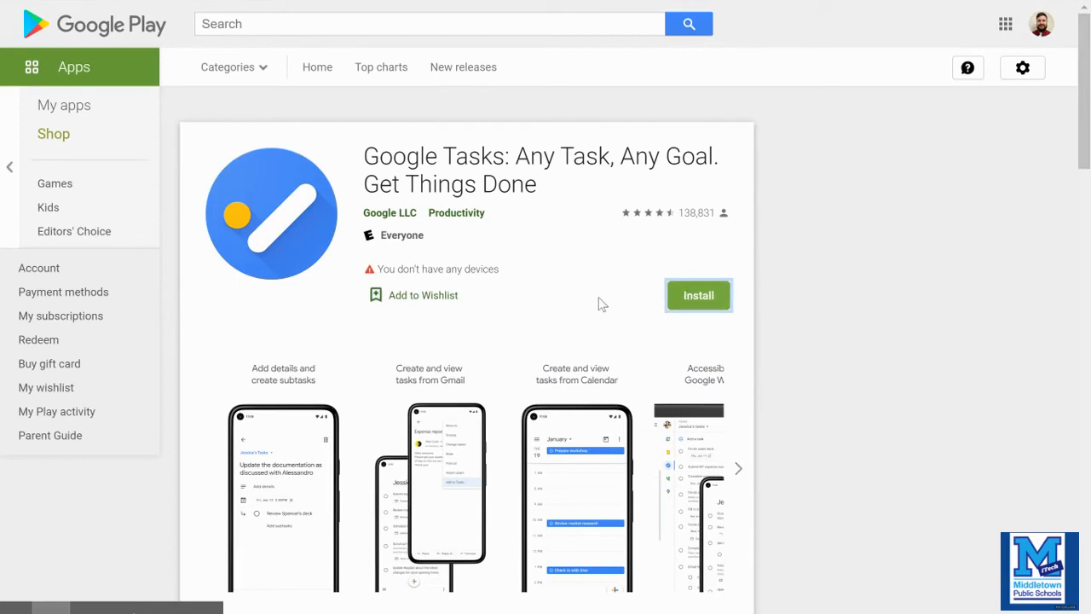
scroll(599, 306, down, 2)
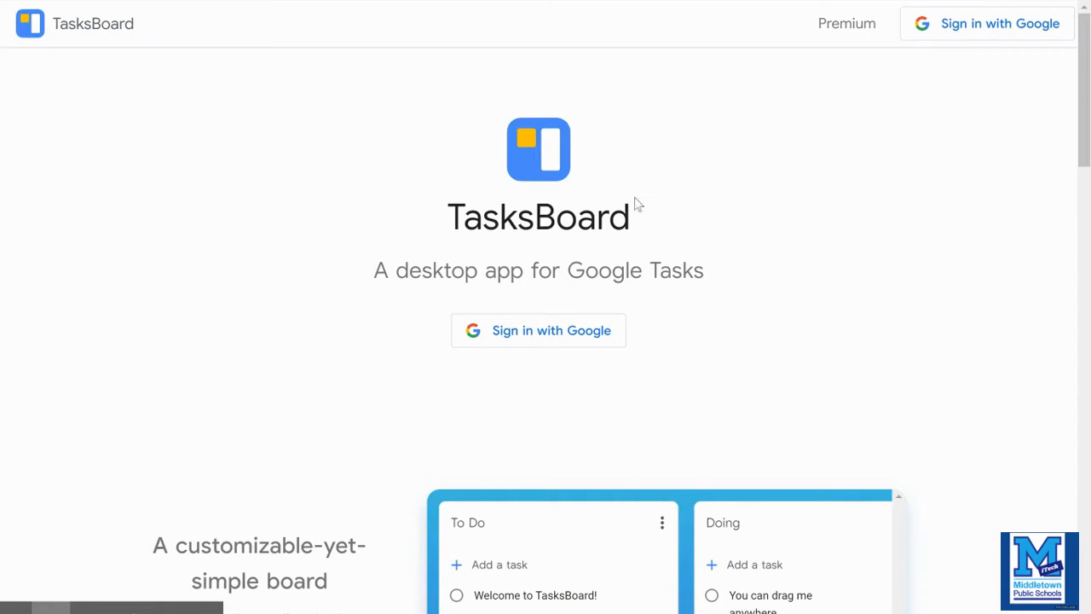
Sign in to TasksBoard with the MPS iTech Google account and grant the requested access
click(563, 334)
click(477, 428)
click(636, 442)
scroll(639, 460, down, 3)
click(648, 502)
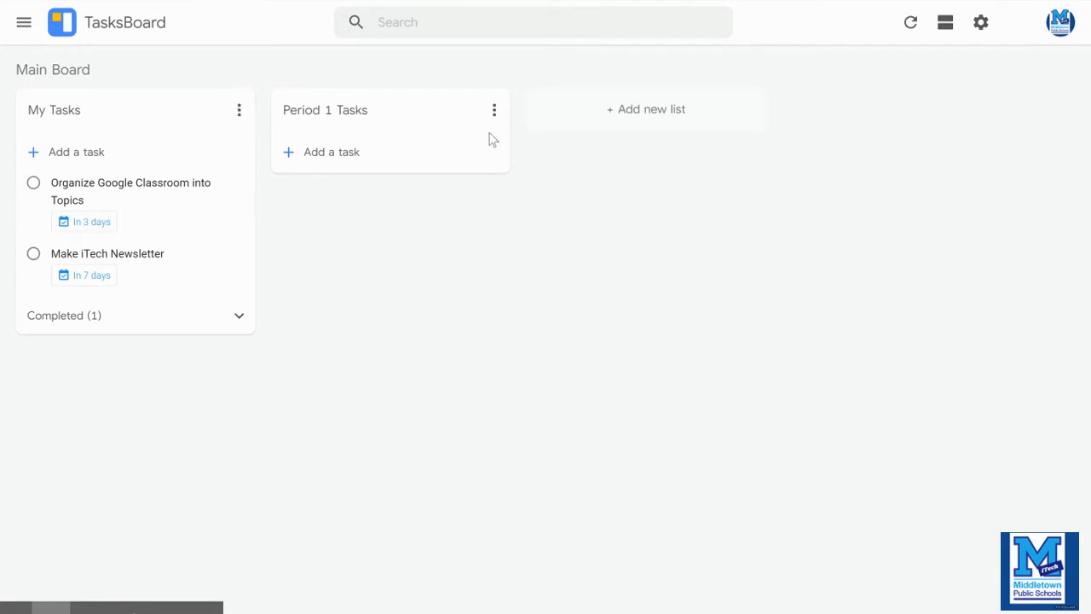
Share the "Period 1 Tasks" list, authorizing TasksBoard with the MPS iTech account, and copy its sharing link
click(494, 112)
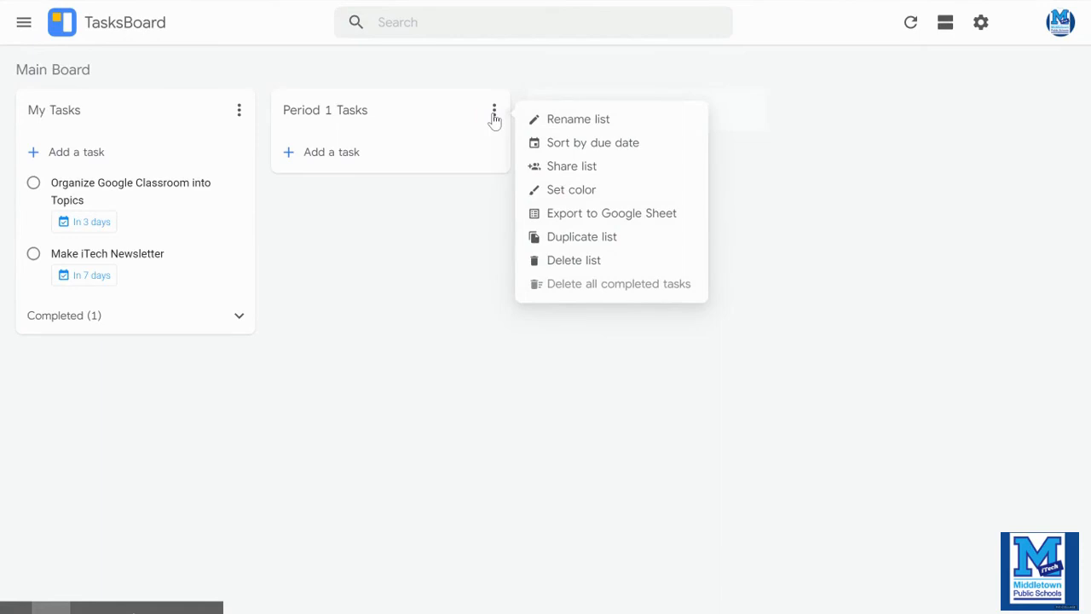
click(585, 168)
click(567, 210)
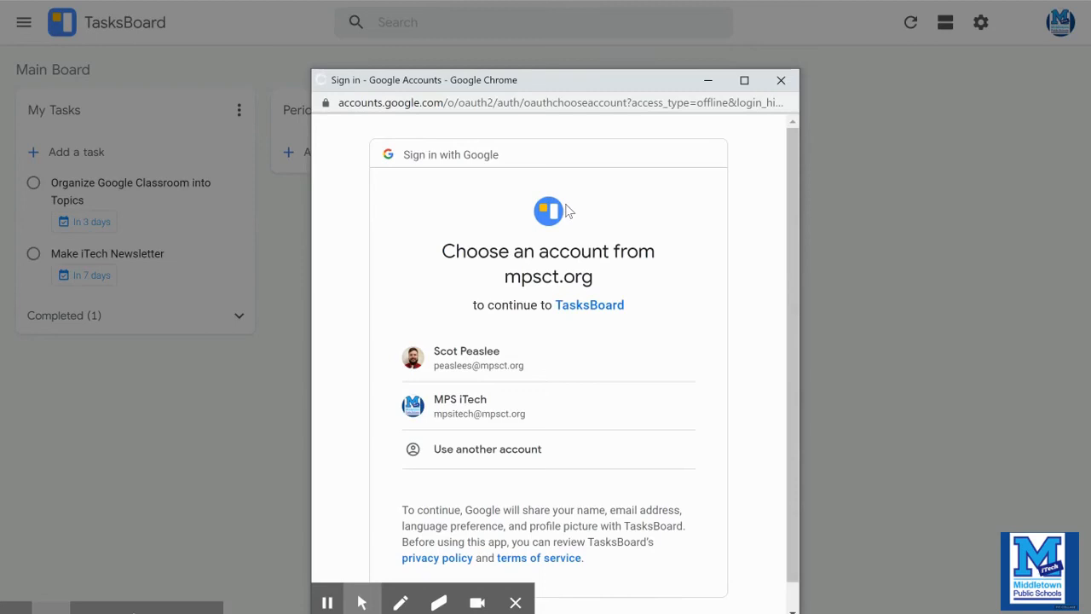
click(488, 416)
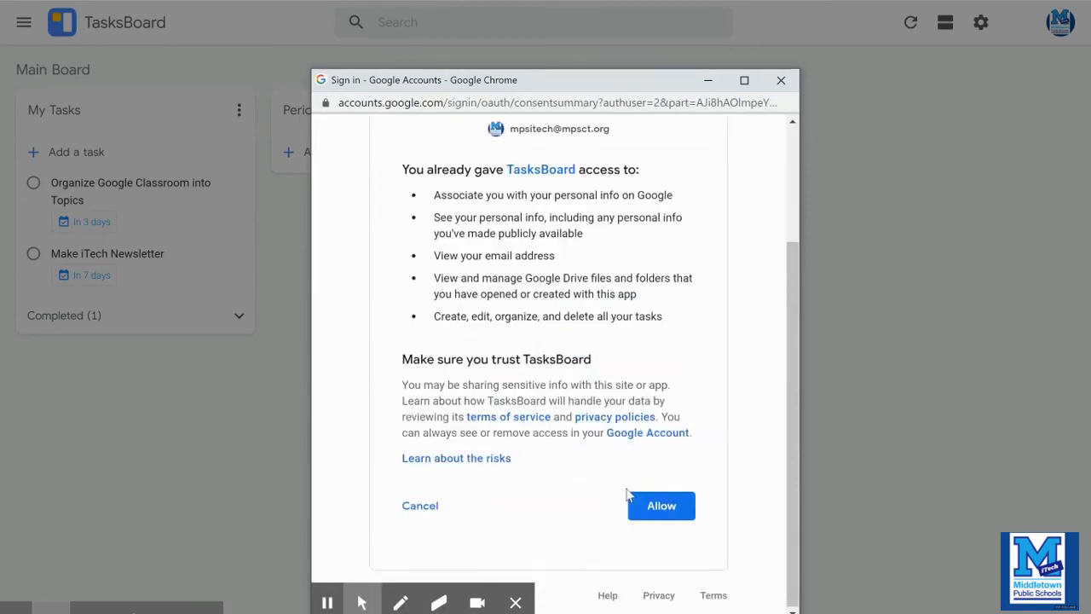
click(657, 505)
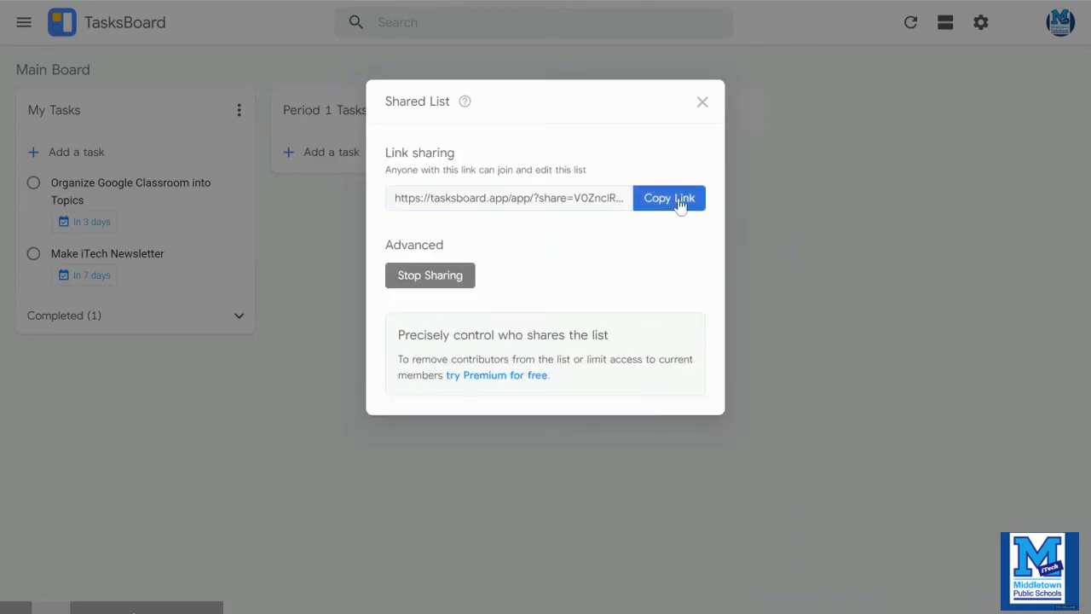
click(679, 201)
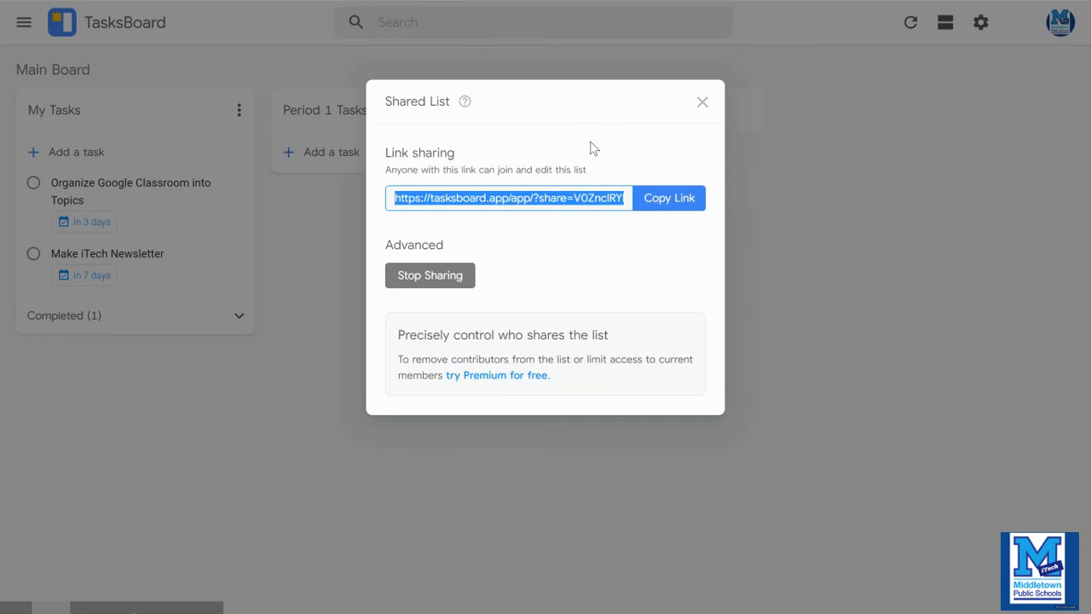
click(713, 326)
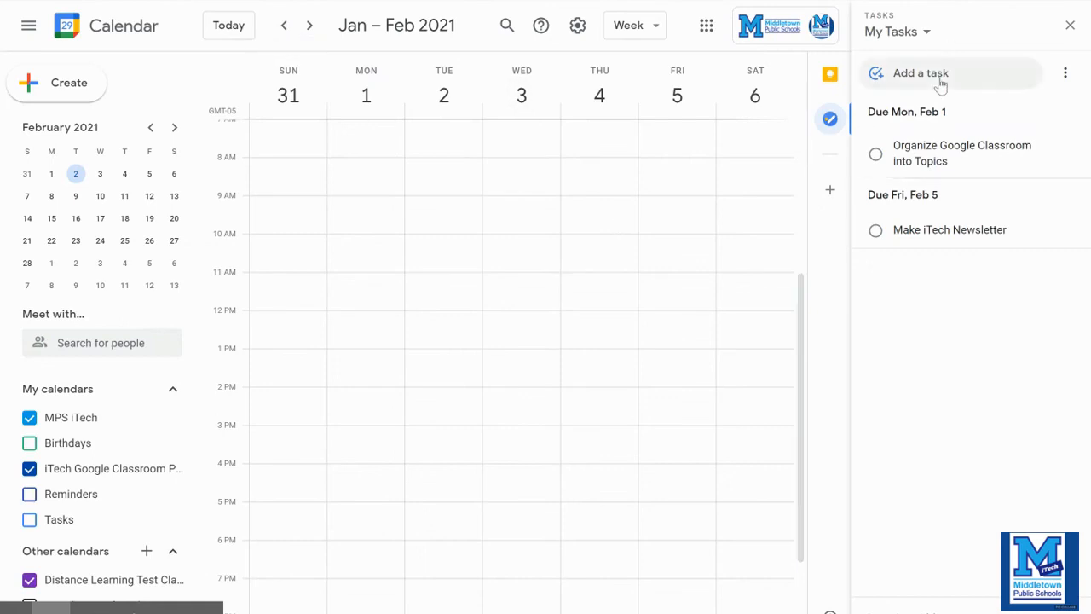
click(829, 118)
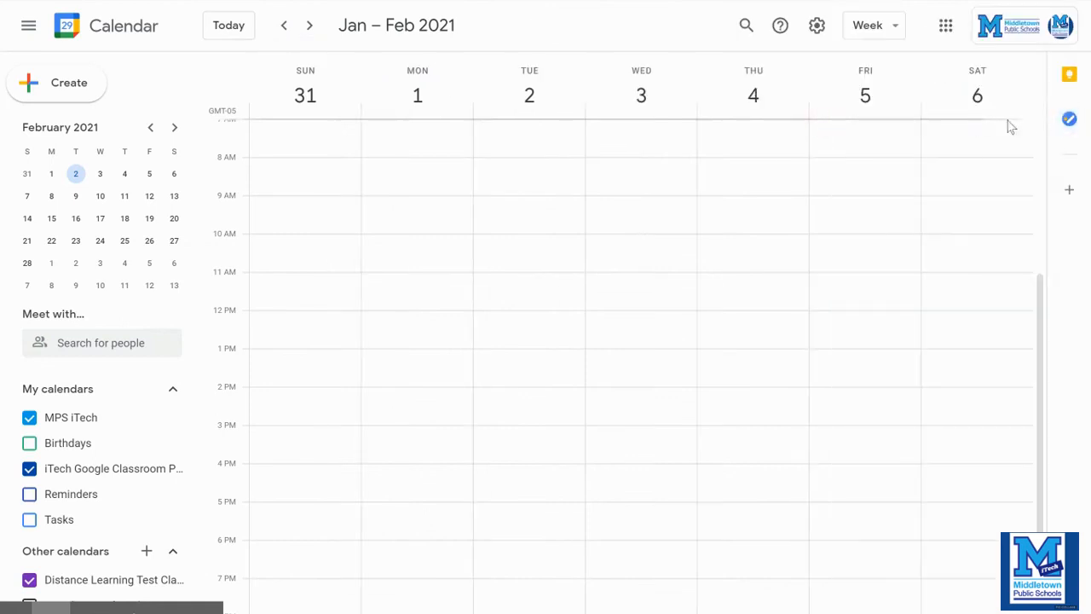
click(1067, 117)
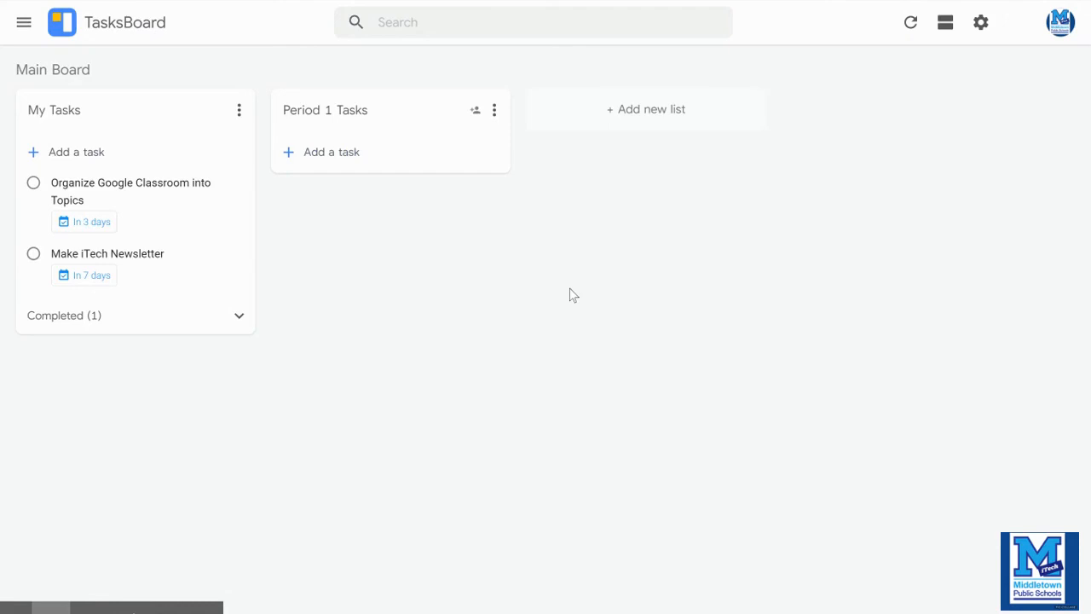
Switch to TasksBoard and open the options of the "My Tasks" list
click(240, 113)
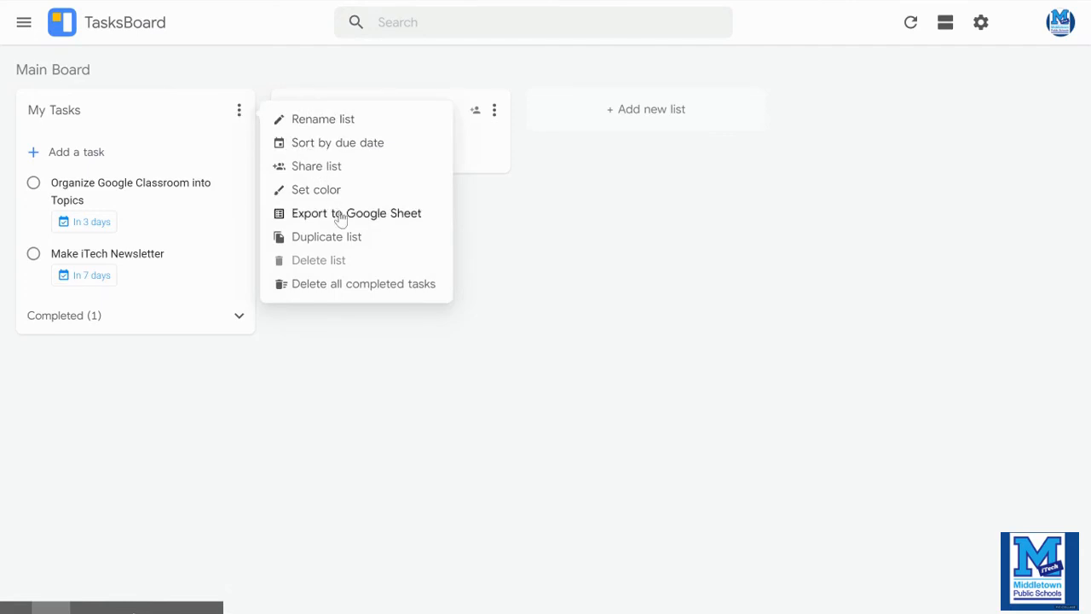